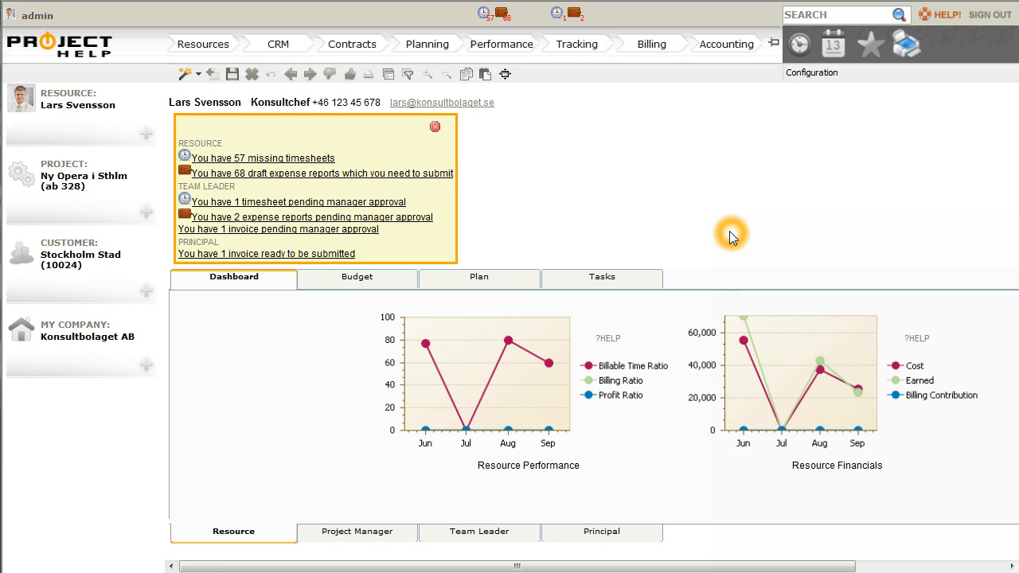
Open the report tool and look through its sections for standard reports and for designing your own reports
left_click(906, 48)
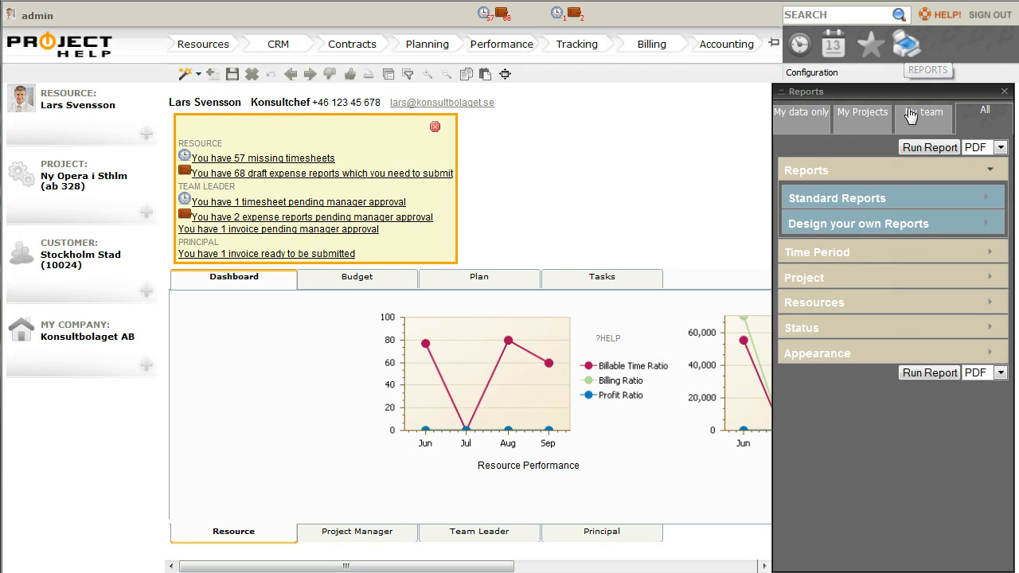
left_click(913, 202)
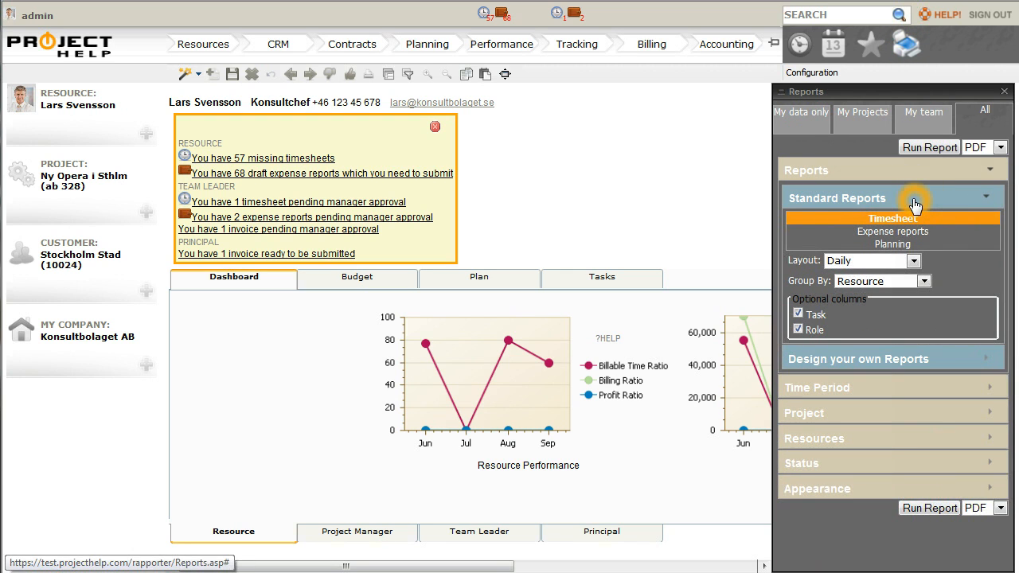
left_click(914, 202)
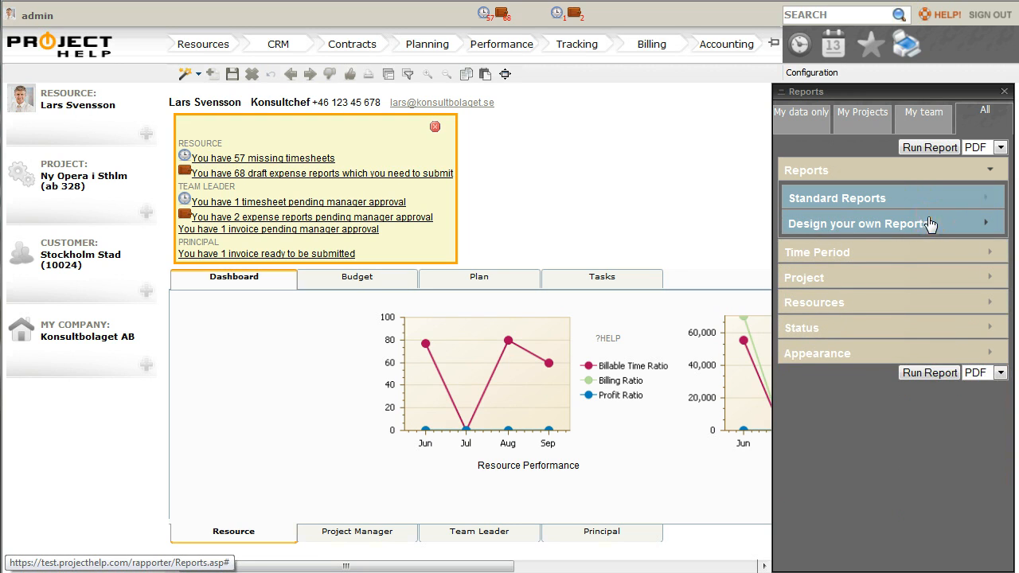
left_click(929, 225)
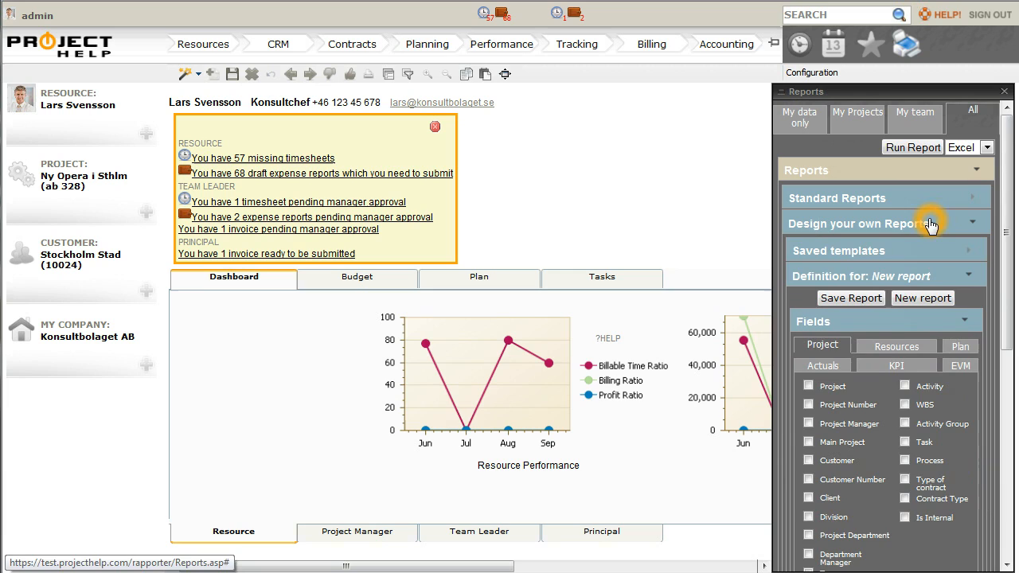
left_click(930, 225)
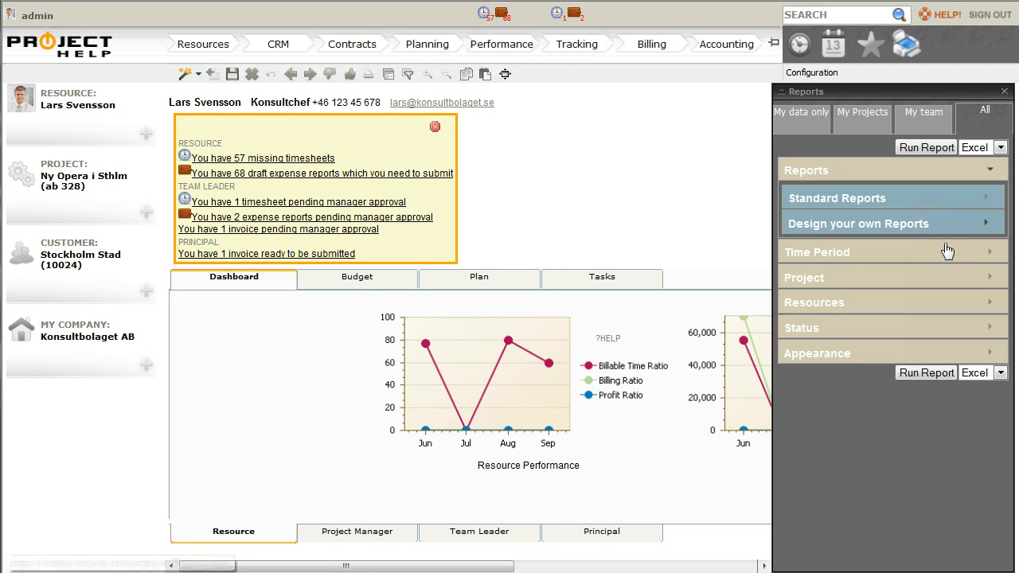
Look through the report filters for time period and resources, including the selectable departments
left_click(947, 253)
left_click(945, 199)
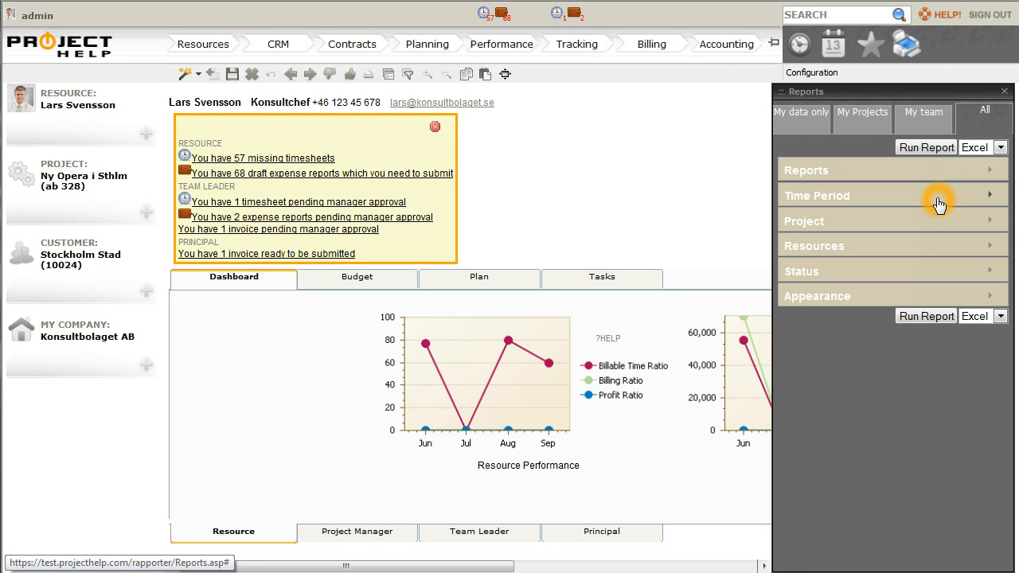
left_click(928, 248)
left_click(946, 317)
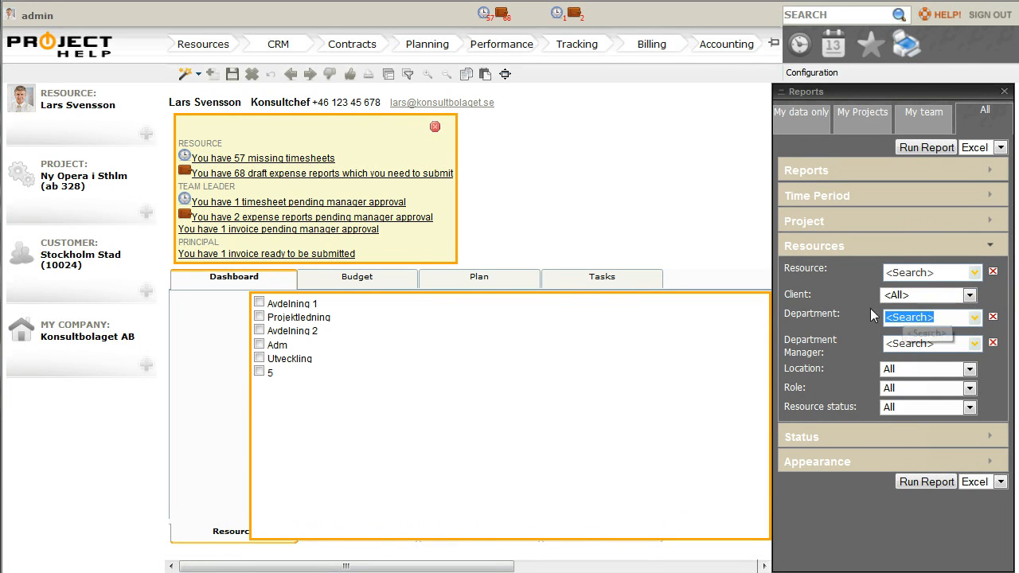
left_click(841, 266)
left_click(840, 248)
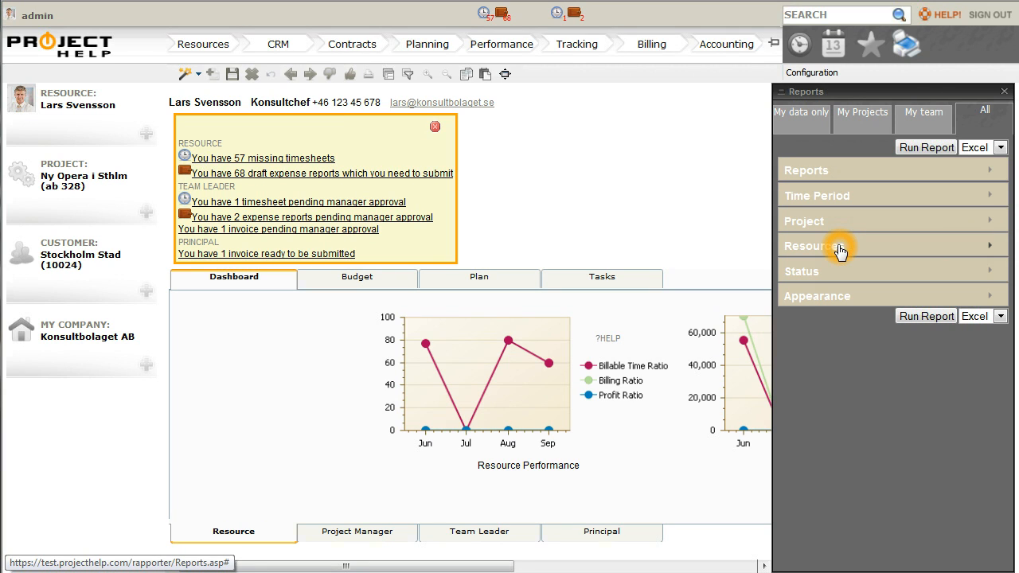
Run the standard Timesheet report as a PDF with the Monthly layout, grouped by Resource
left_click(898, 171)
left_click(893, 200)
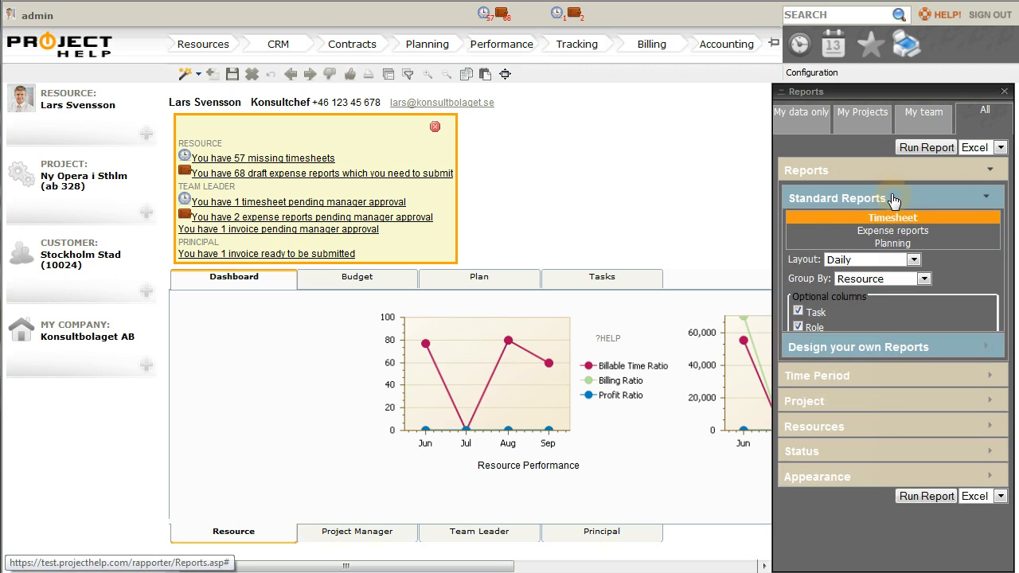
left_click(942, 221)
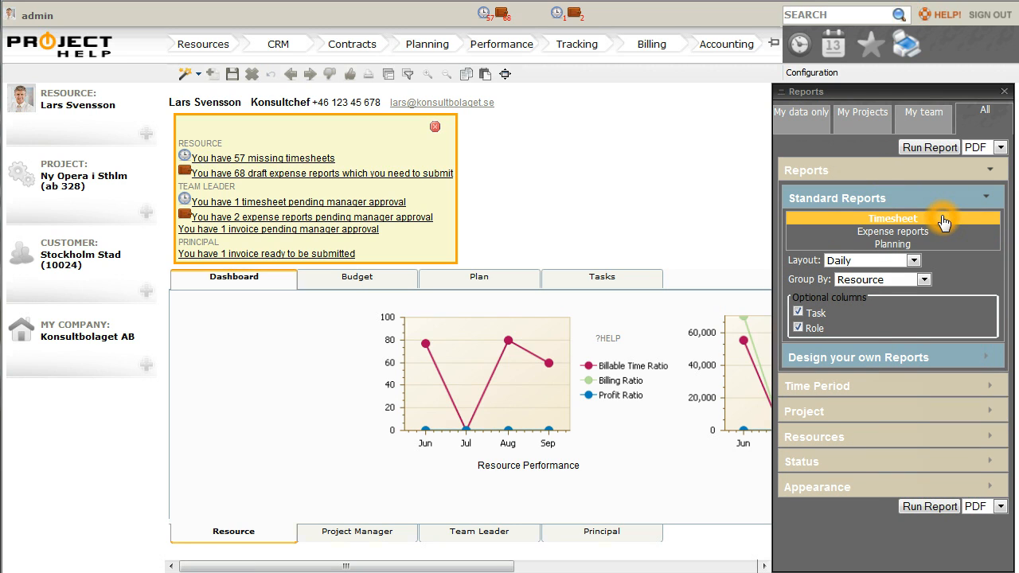
left_click(915, 261)
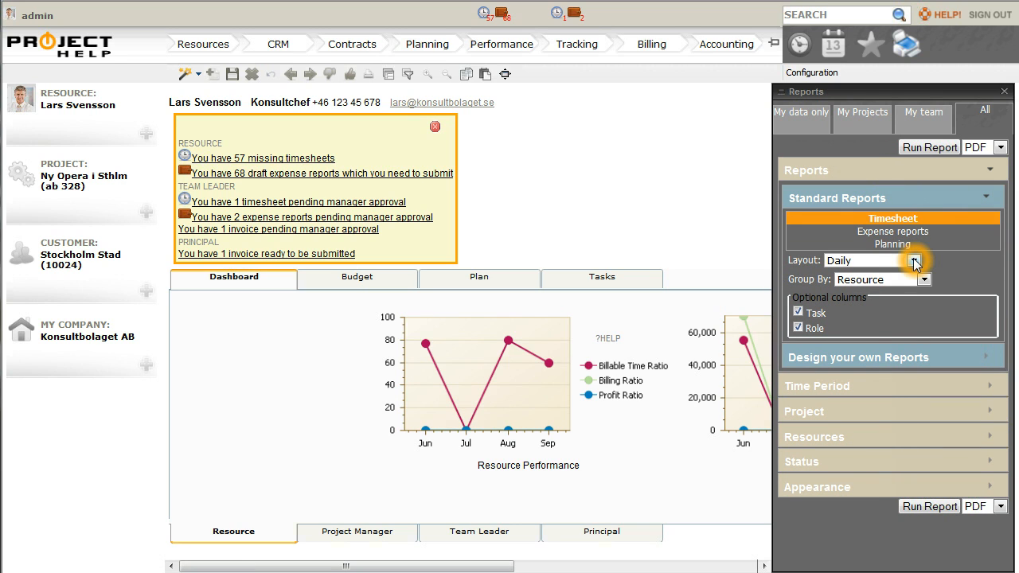
left_click(915, 261)
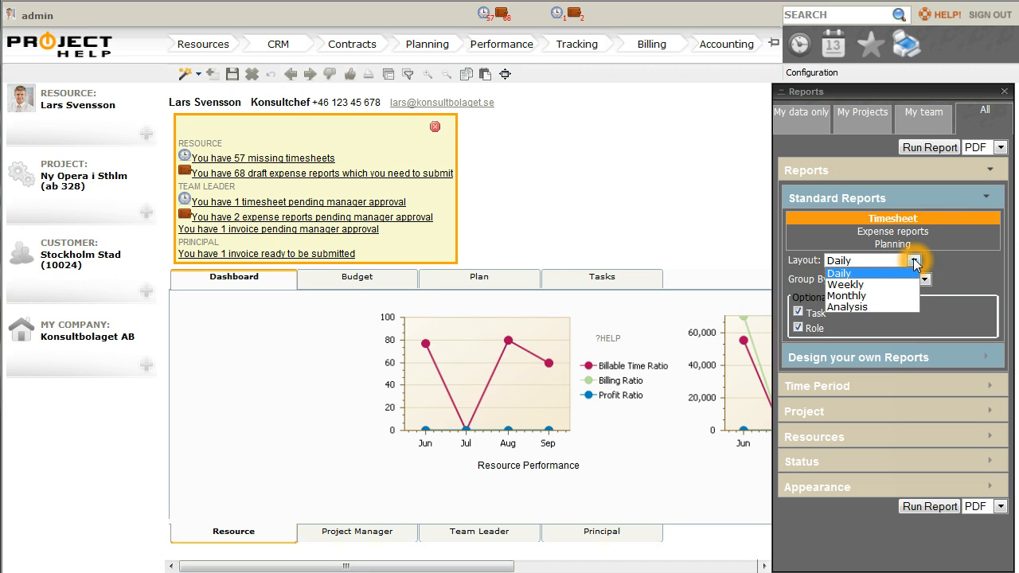
left_click(889, 296)
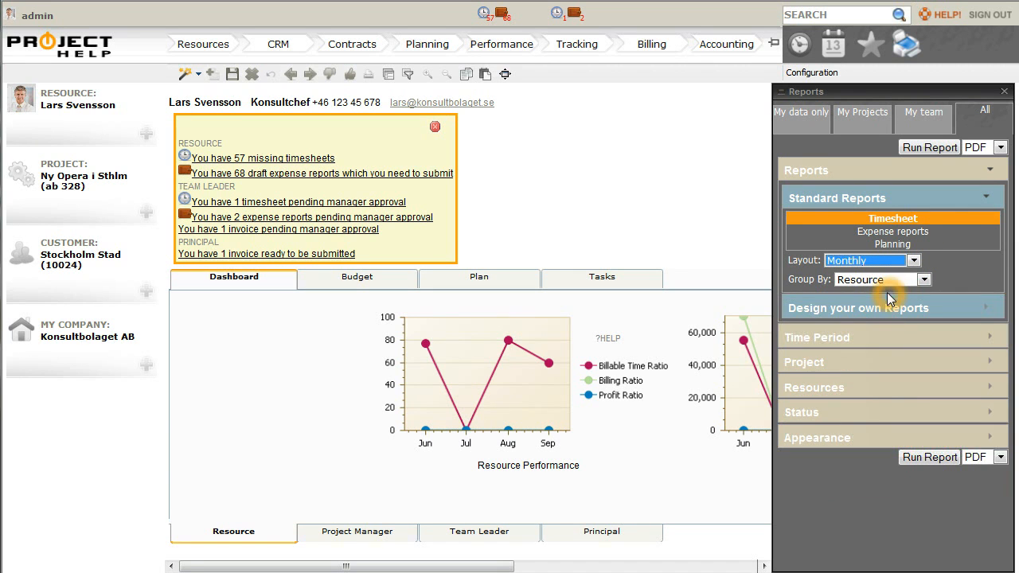
left_click(924, 280)
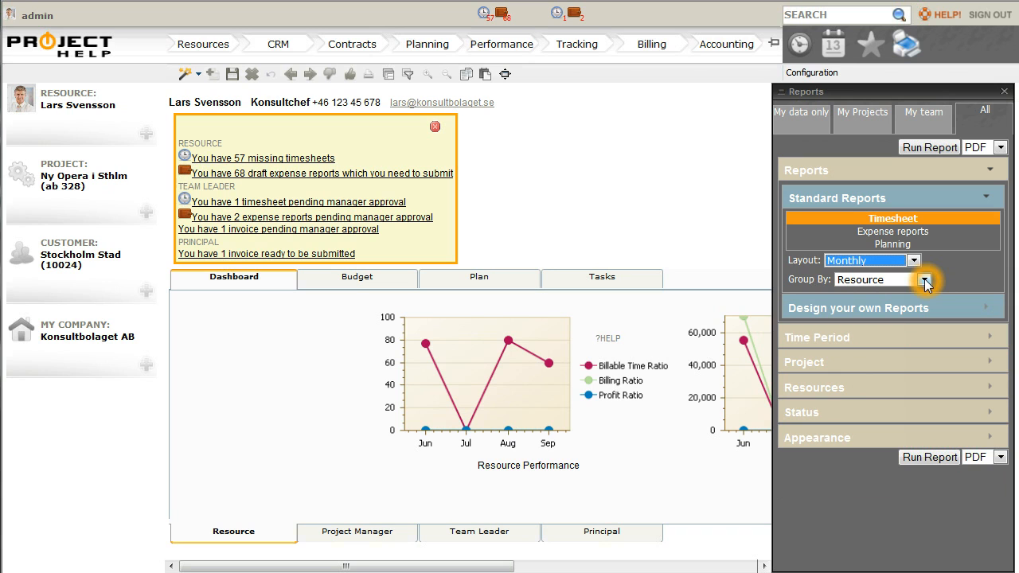
left_click(934, 148)
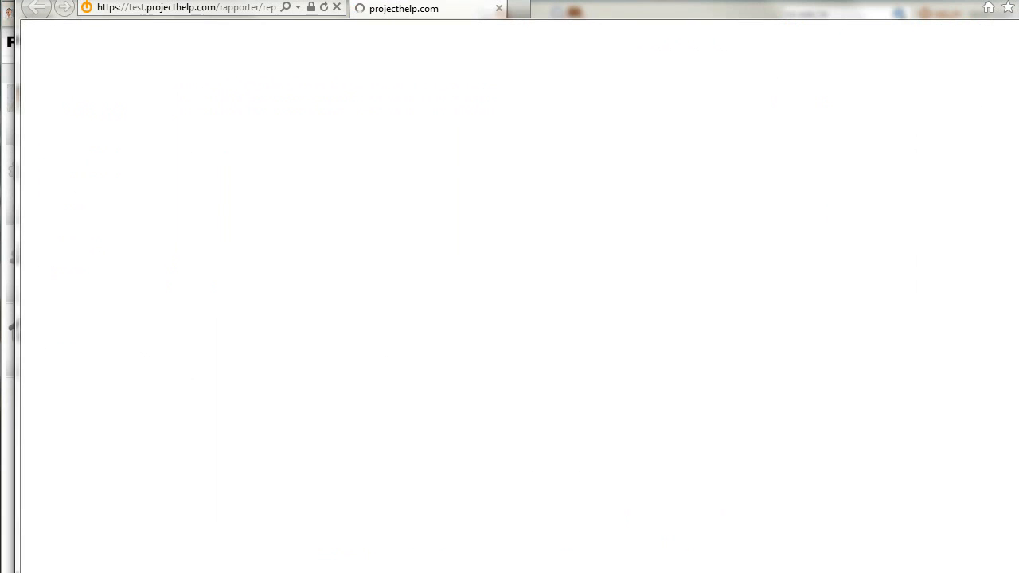
View the generated monthly timesheet in a smaller, repositioned window and close it
left_click_drag(1018, 2, 866, 67)
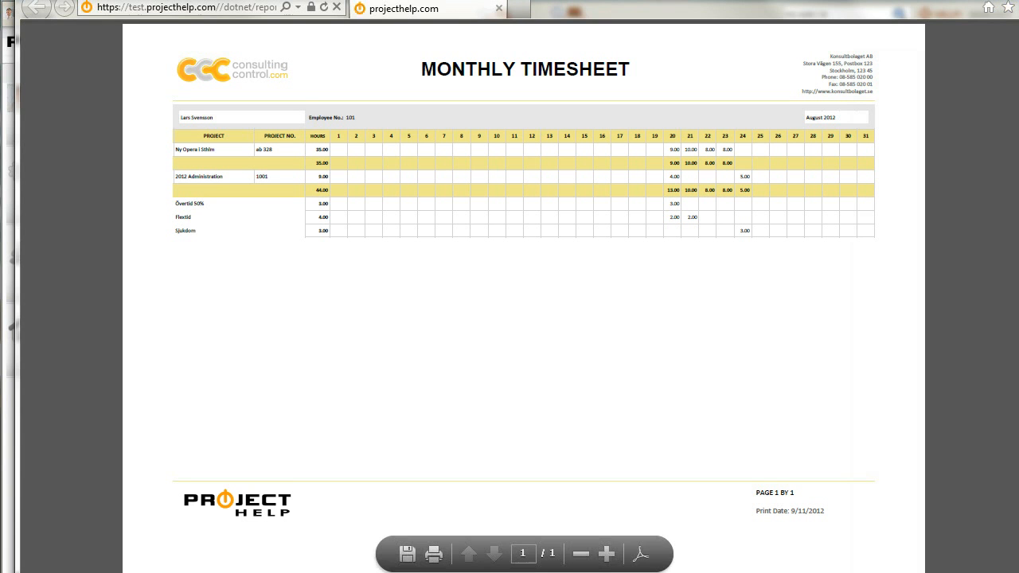
left_click_drag(1018, 2, 879, 82)
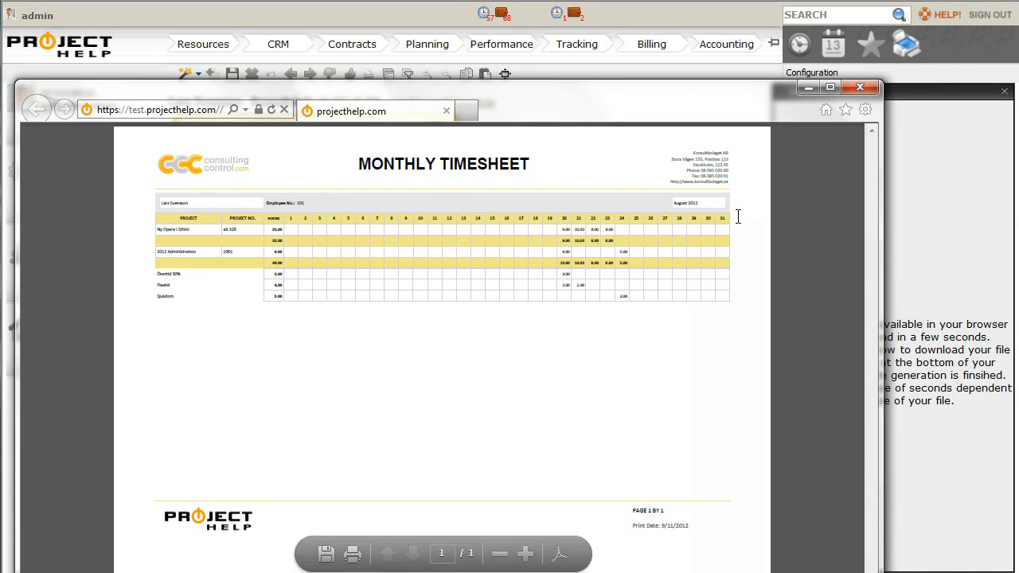
left_click(859, 89)
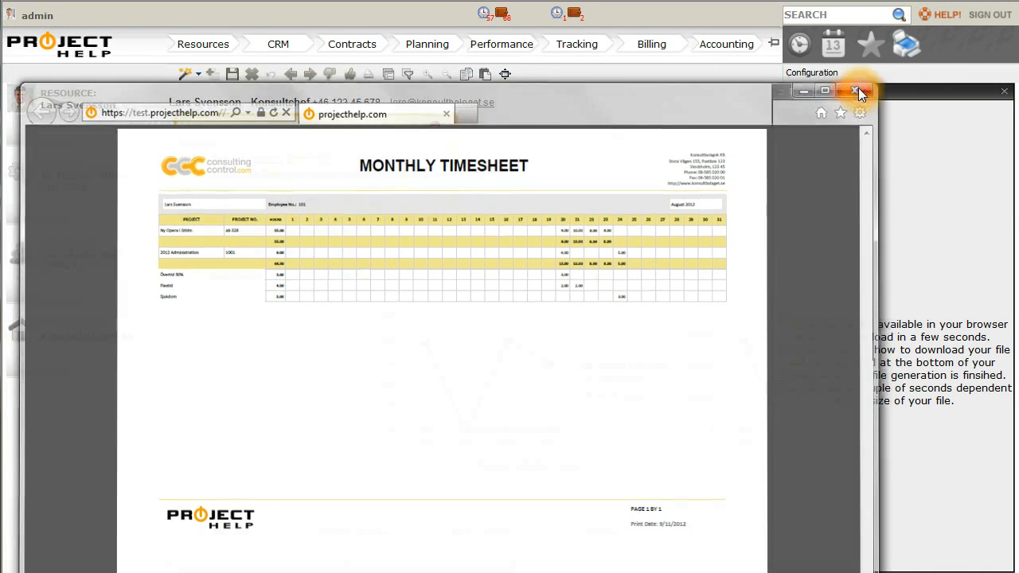
left_click(719, 178)
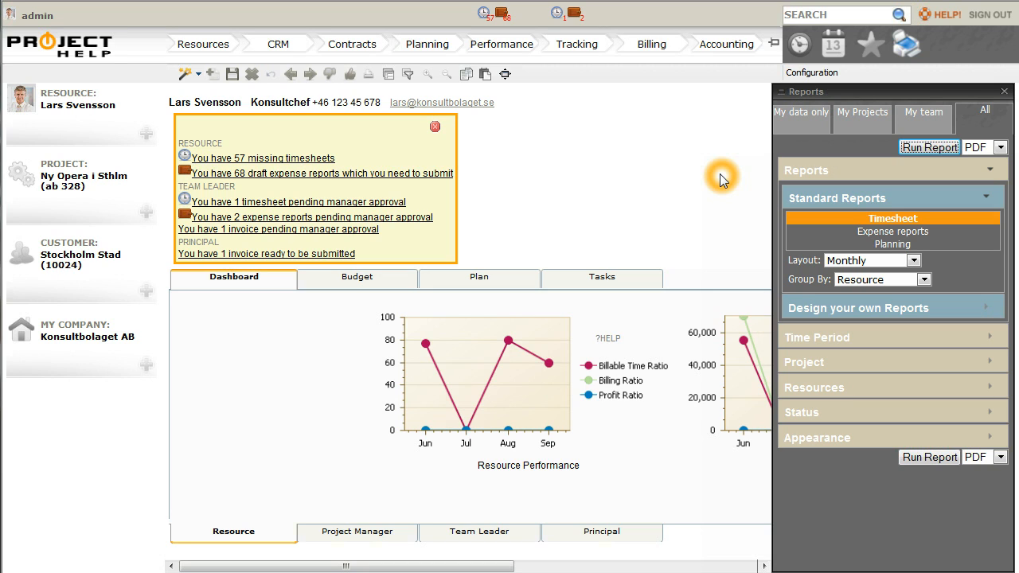
Choose the standard Planning report and group it by Resource-Project
left_click(939, 246)
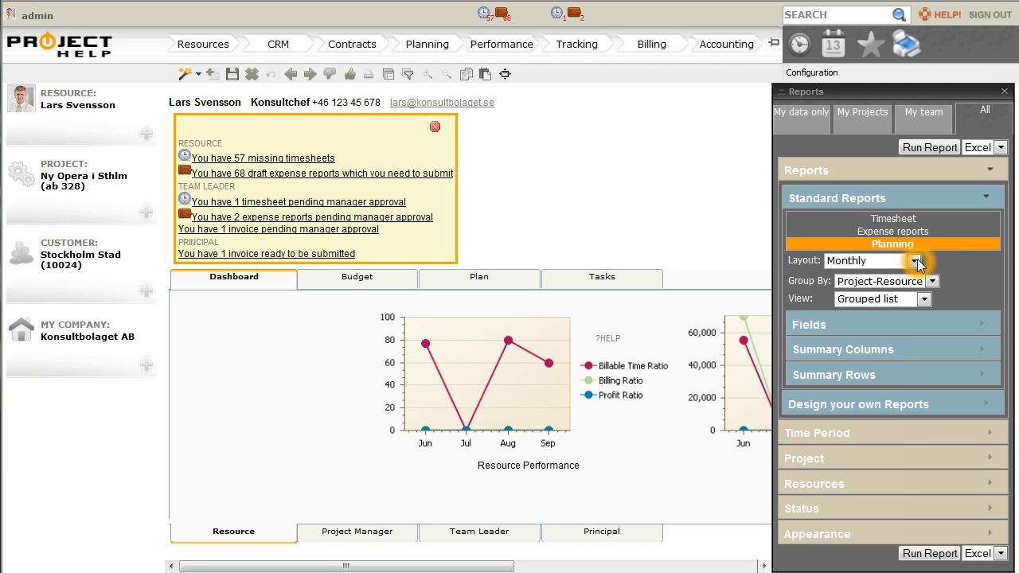
left_click(932, 282)
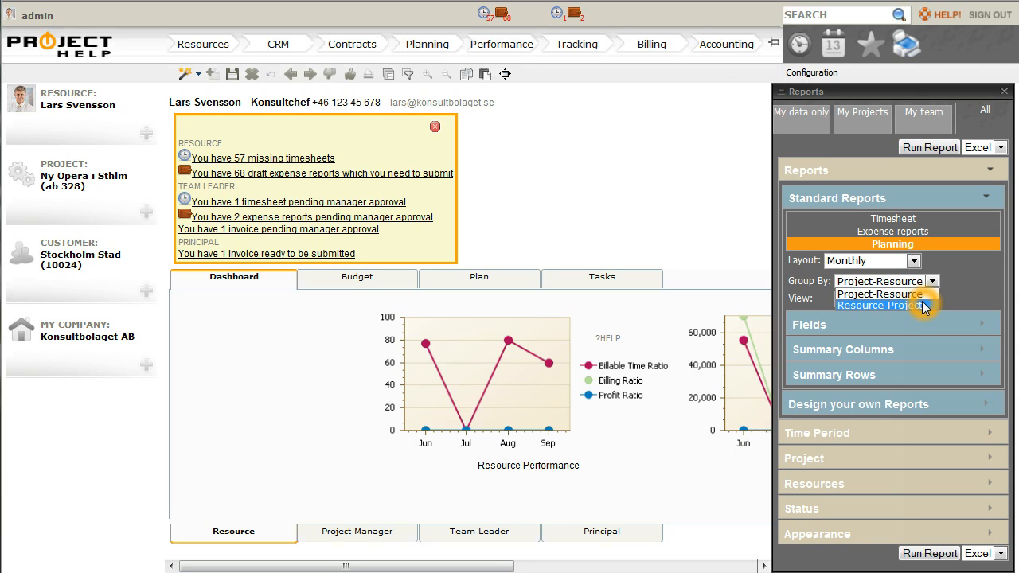
left_click(923, 305)
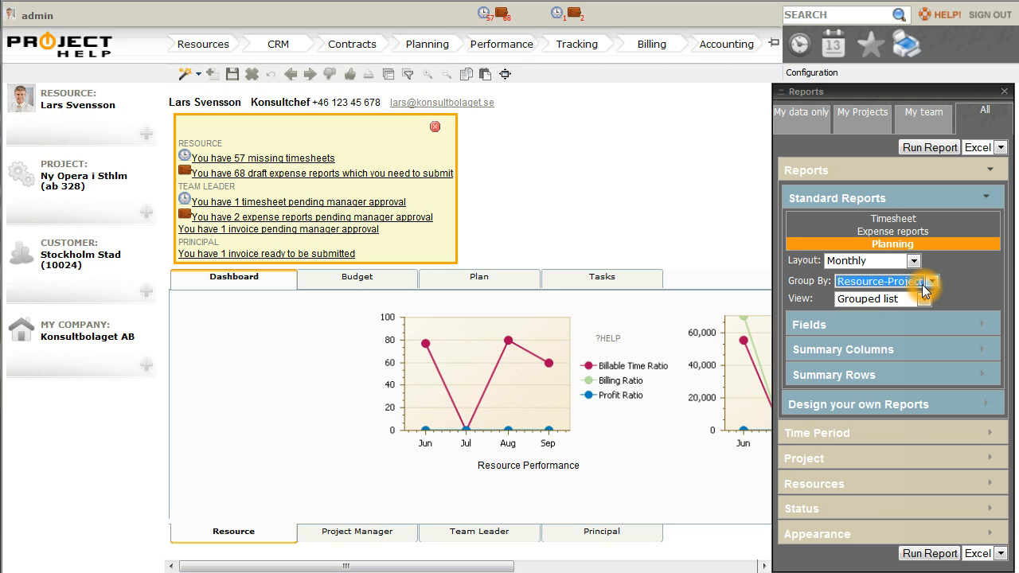
Include the Actual Hours, Available and Department fields in the planning report
left_click(926, 324)
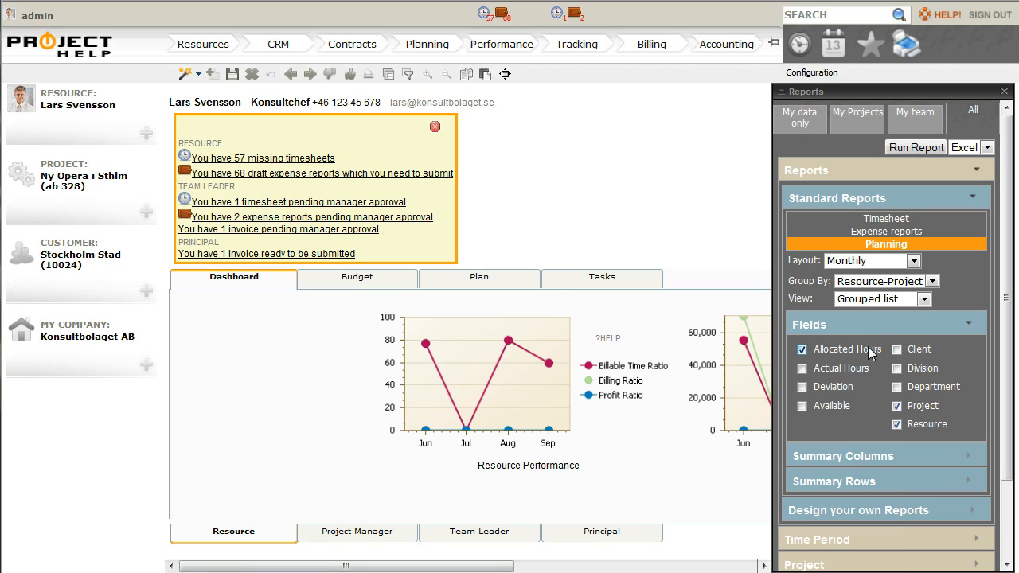
left_click(803, 370)
left_click(802, 406)
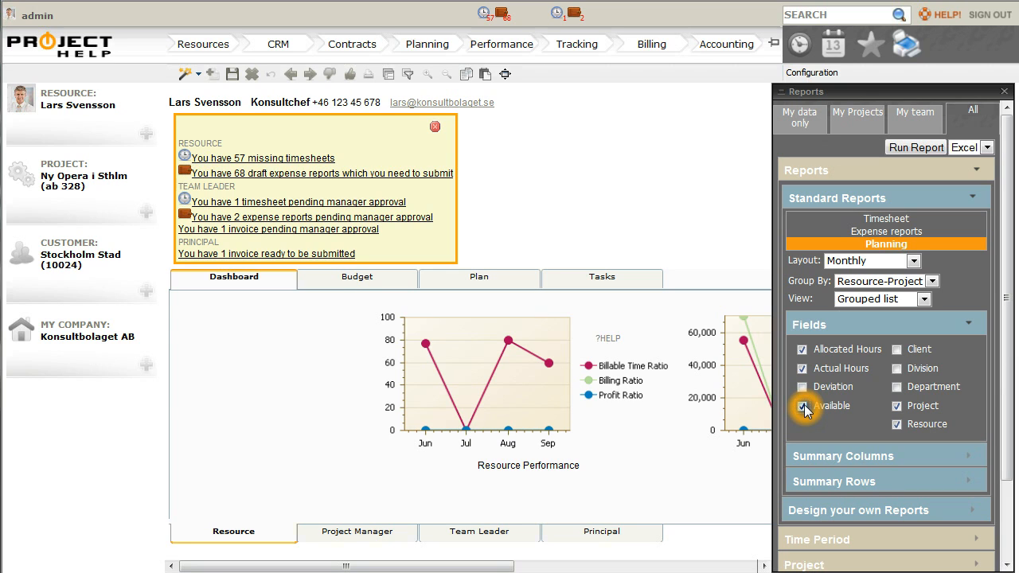
left_click(896, 388)
Turn on the Resource level for the summary rows, and run the planning report so it opens in Excel
left_click(884, 482)
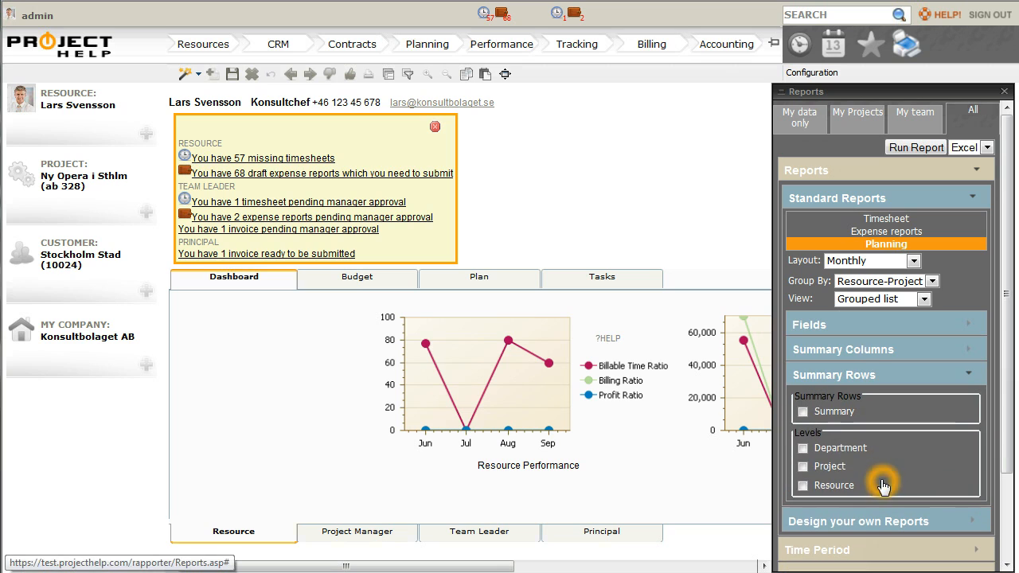
left_click(802, 486)
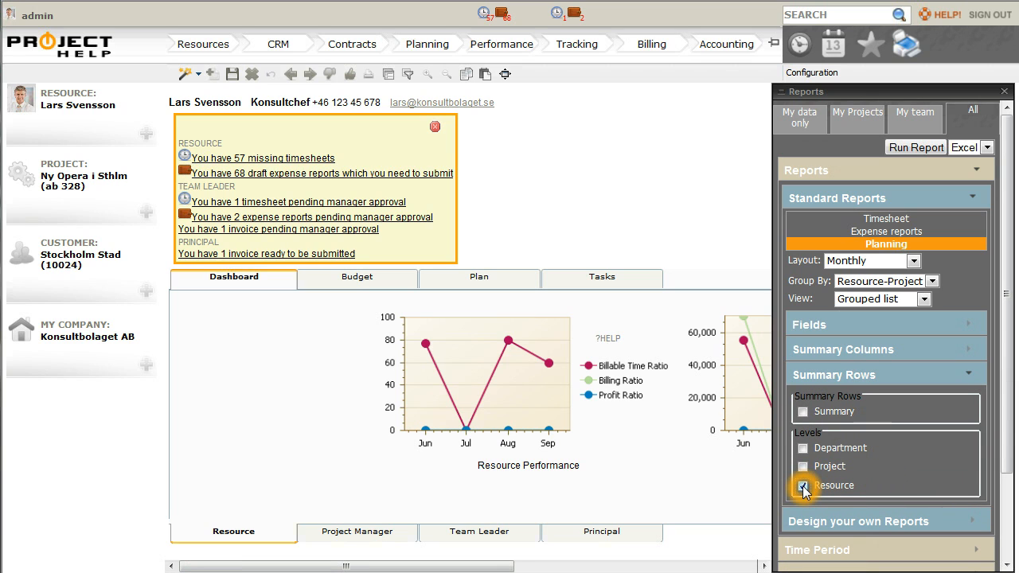
left_click(916, 148)
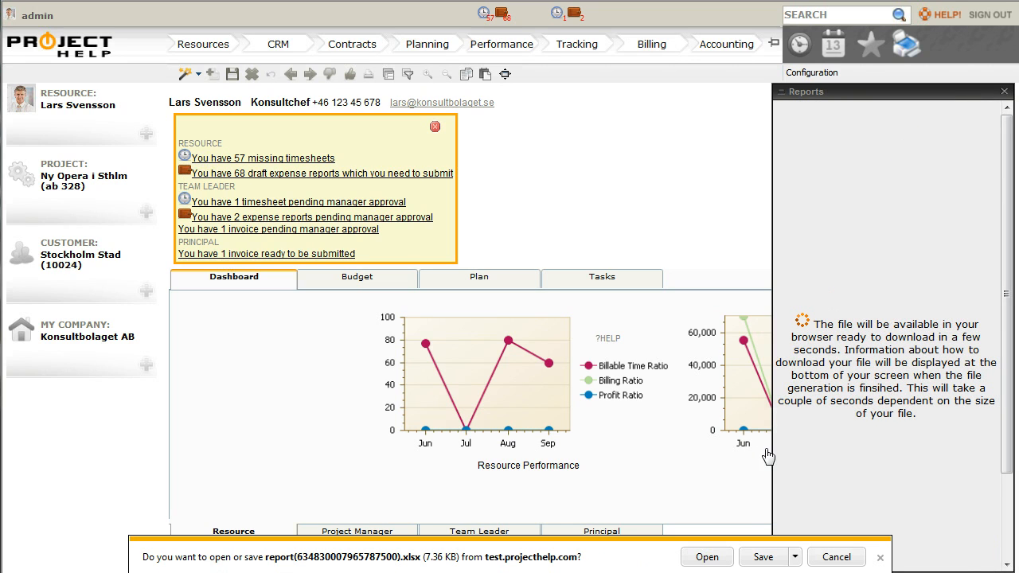
left_click(708, 558)
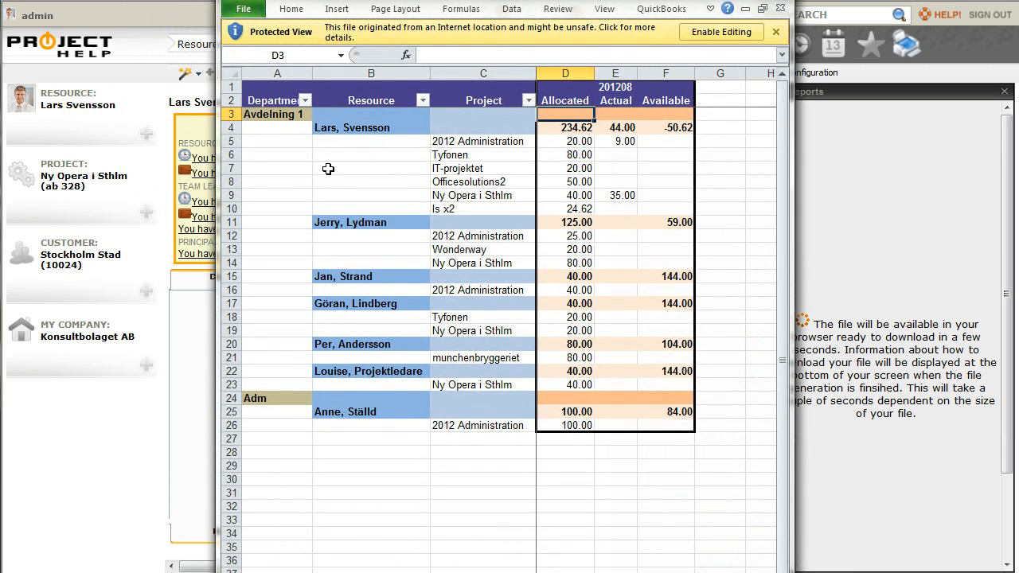
Examine the allocated, actual and available hours per resource and project in the planning spreadsheet, and close it
left_click(360, 128)
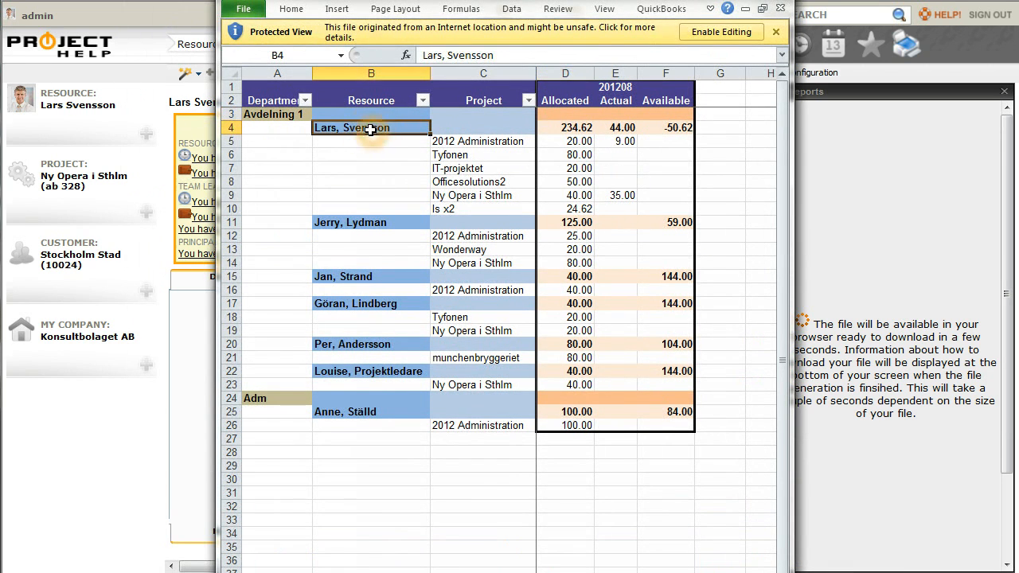
left_click_drag(476, 141, 477, 195)
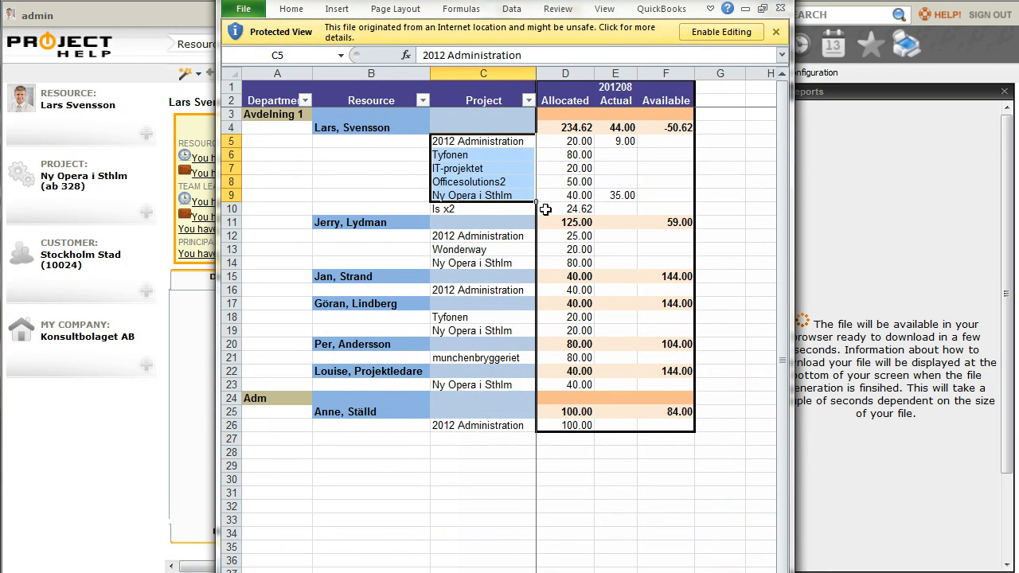
left_click_drag(571, 154, 579, 180)
left_click(616, 195)
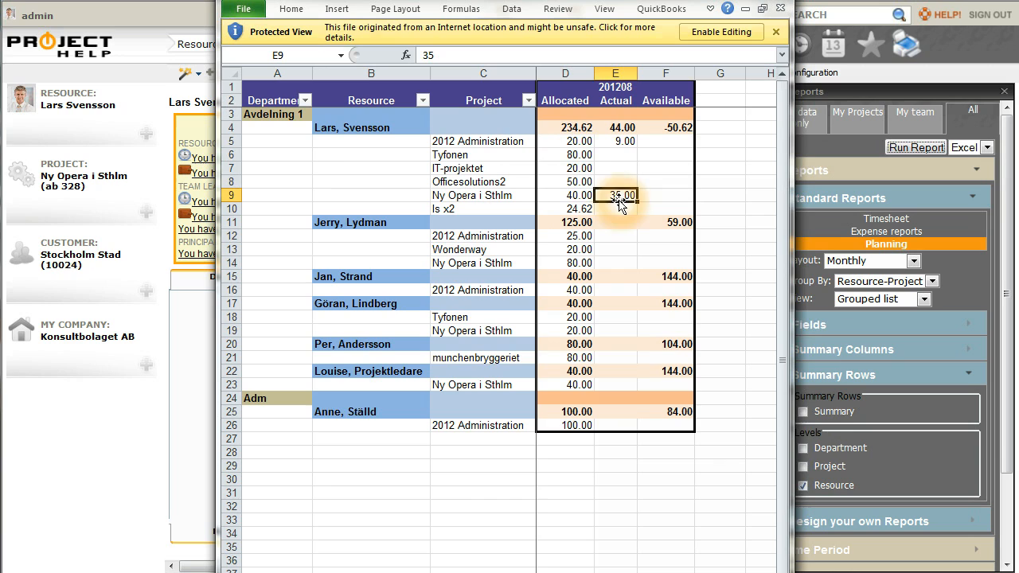
left_click(667, 222)
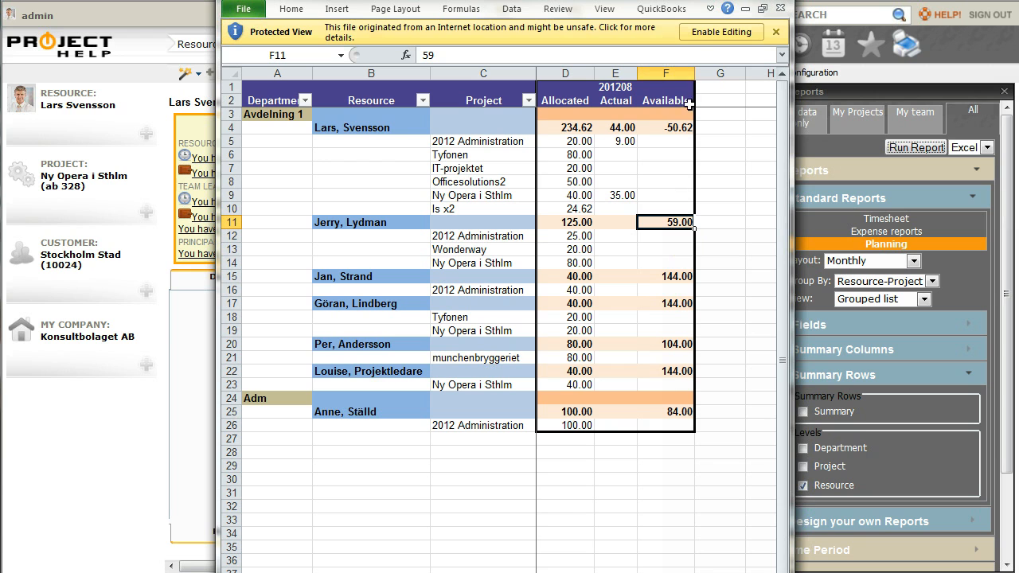
left_click(719, 0)
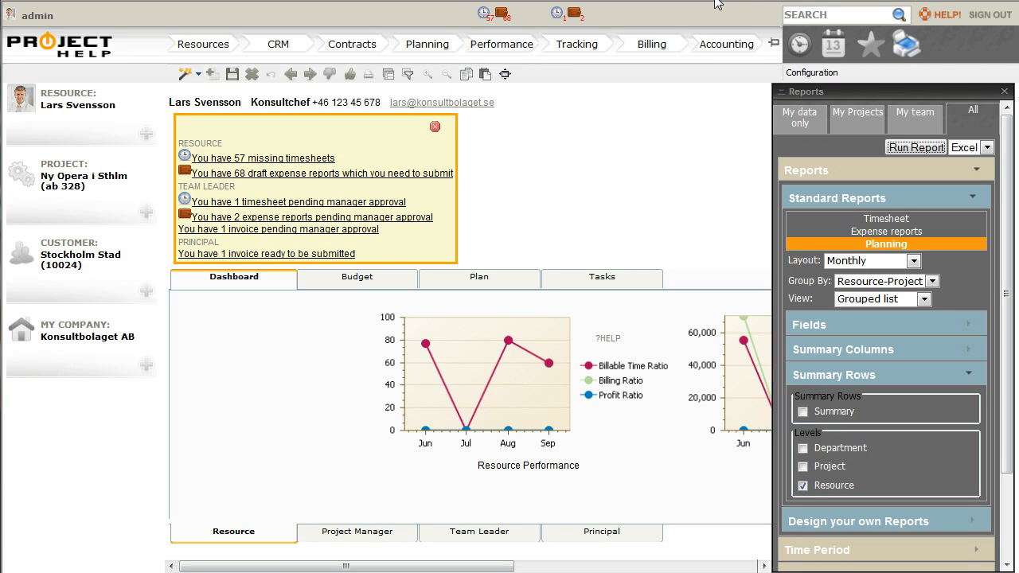
Leave the standard reports and open the definition of a new self-designed report
left_click(833, 198)
left_click(857, 226)
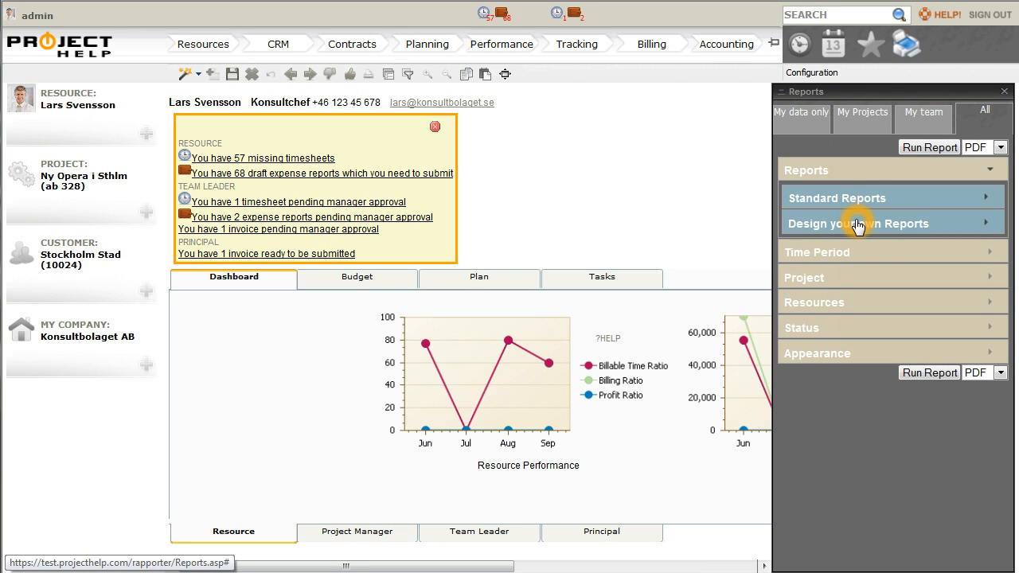
left_click(942, 226)
left_click(943, 226)
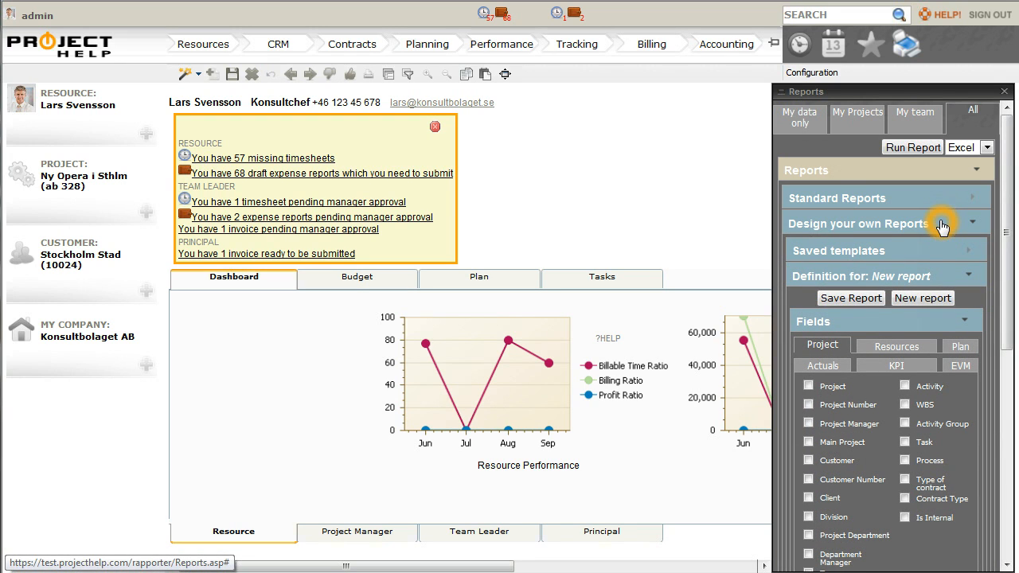
Include the Customer, Project and Resource fields, in that order, in the new report
left_click(809, 461)
left_click(807, 386)
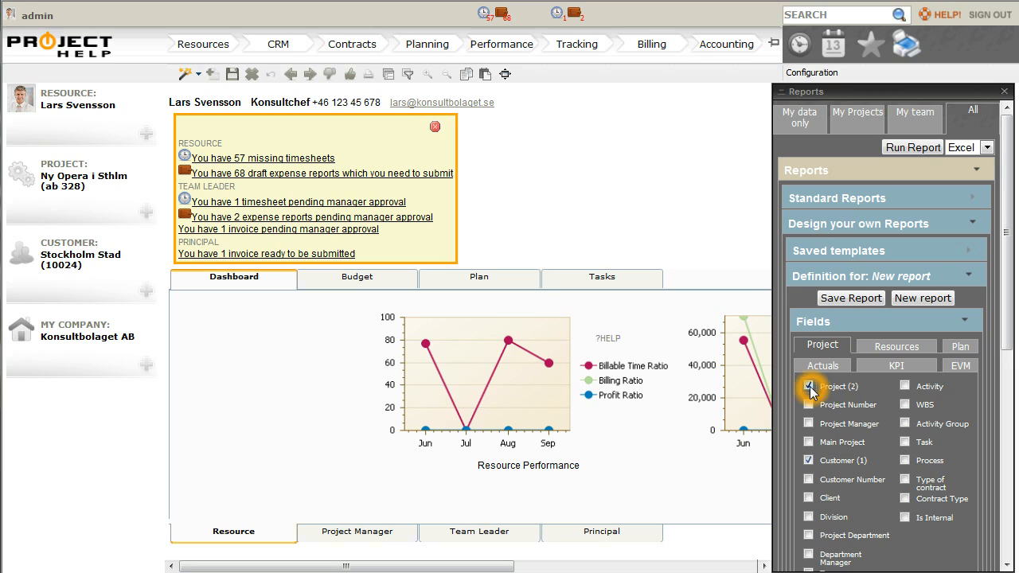
left_click(895, 347)
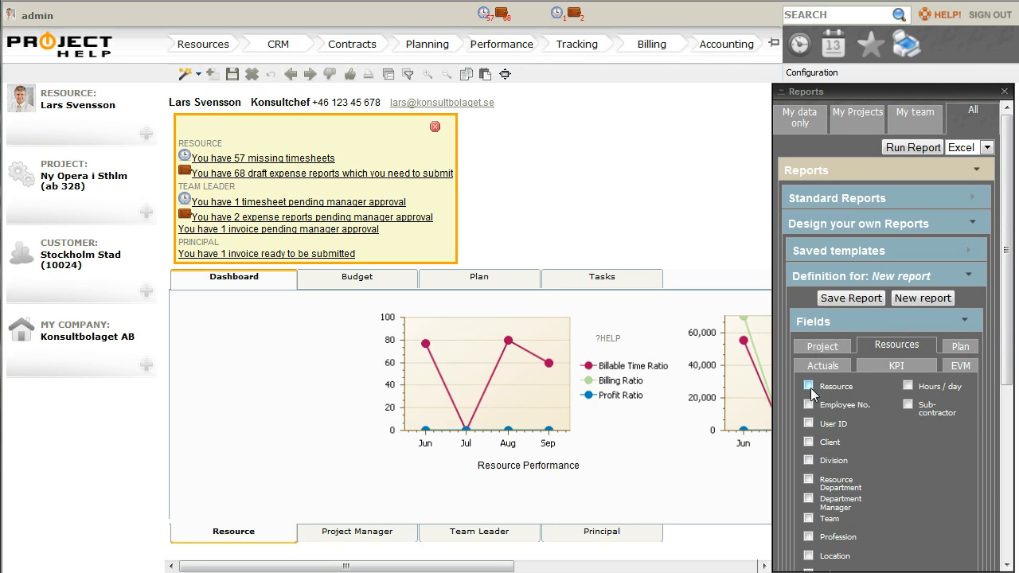
left_click(809, 387)
Add the actuals fields Number of Hours on Project and Earned, and run the new report so it opens in Excel
left_click(831, 367)
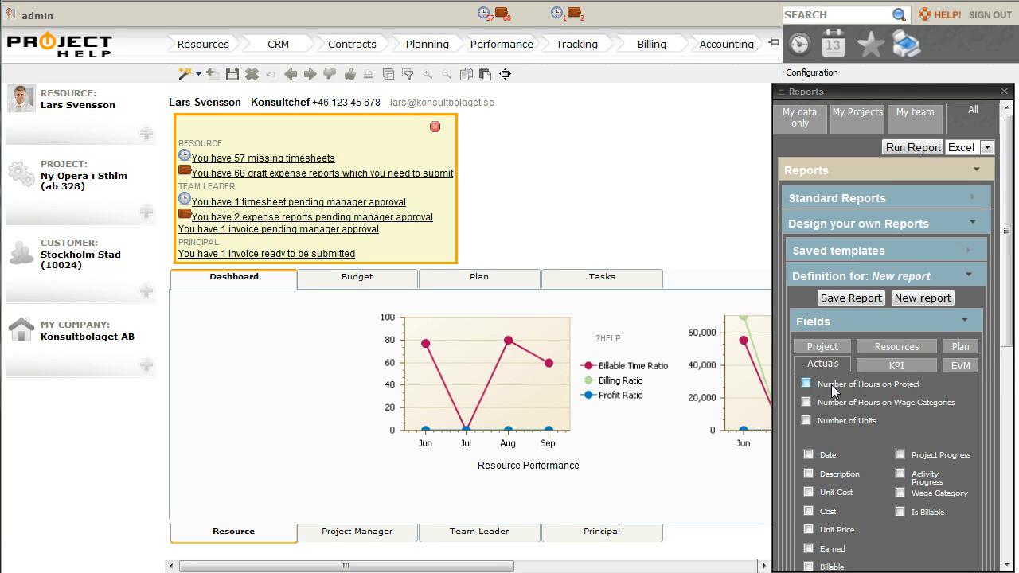
left_click(806, 384)
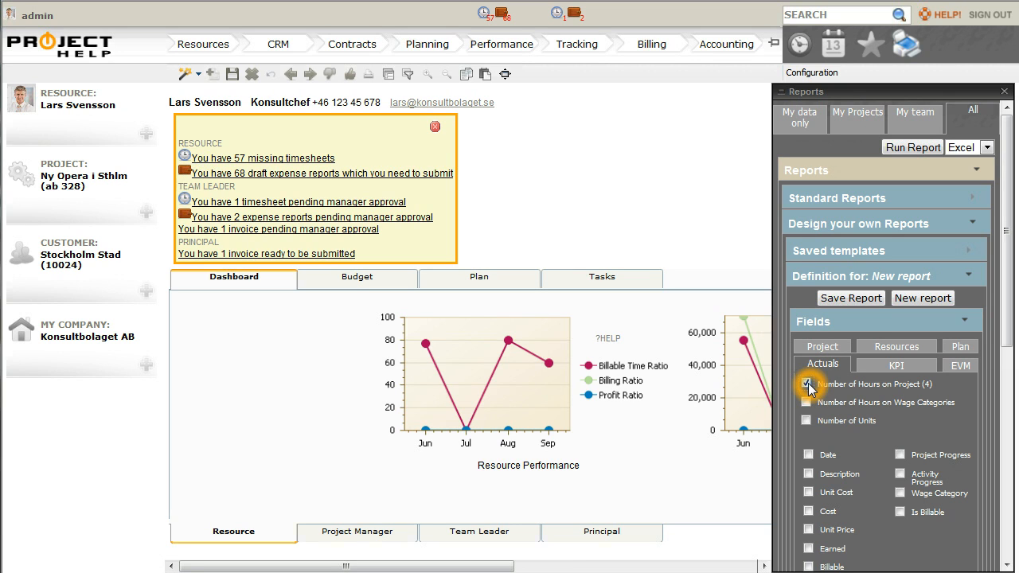
left_click(808, 549)
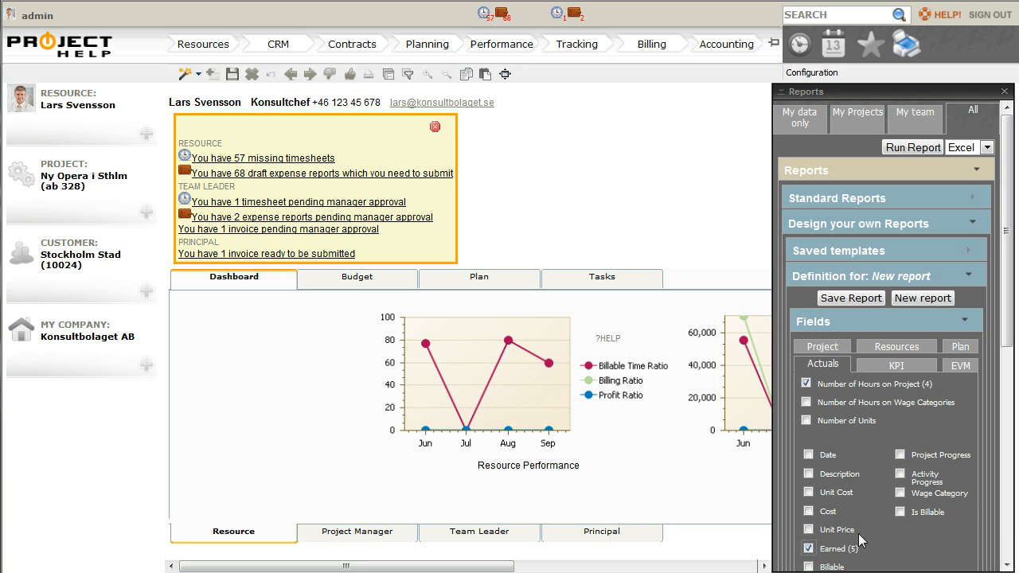
left_click(913, 149)
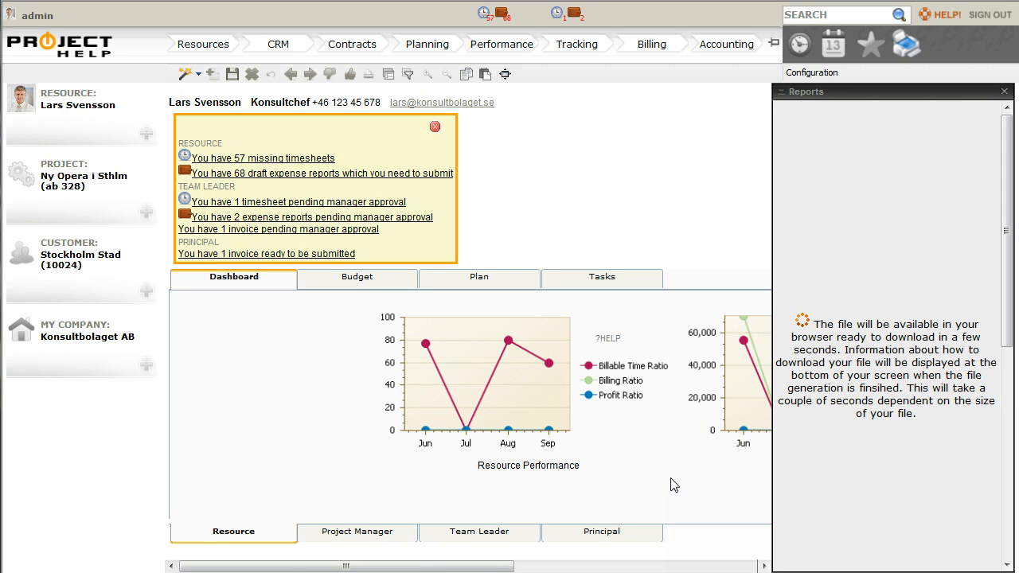
left_click(706, 564)
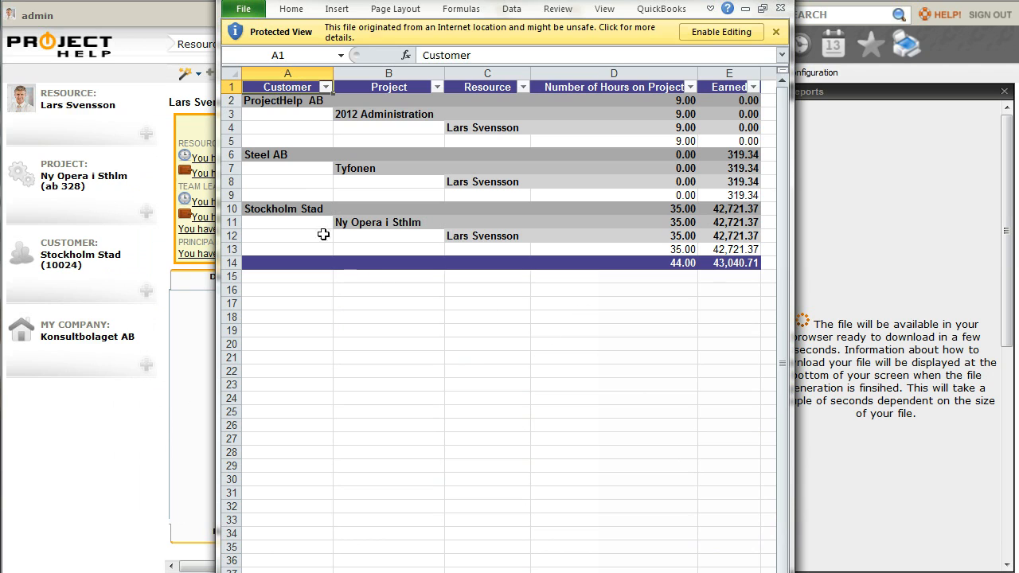
Examine the hours and earned amounts per customer, project and resource in the custom report's spreadsheet, and close it
left_click(477, 134)
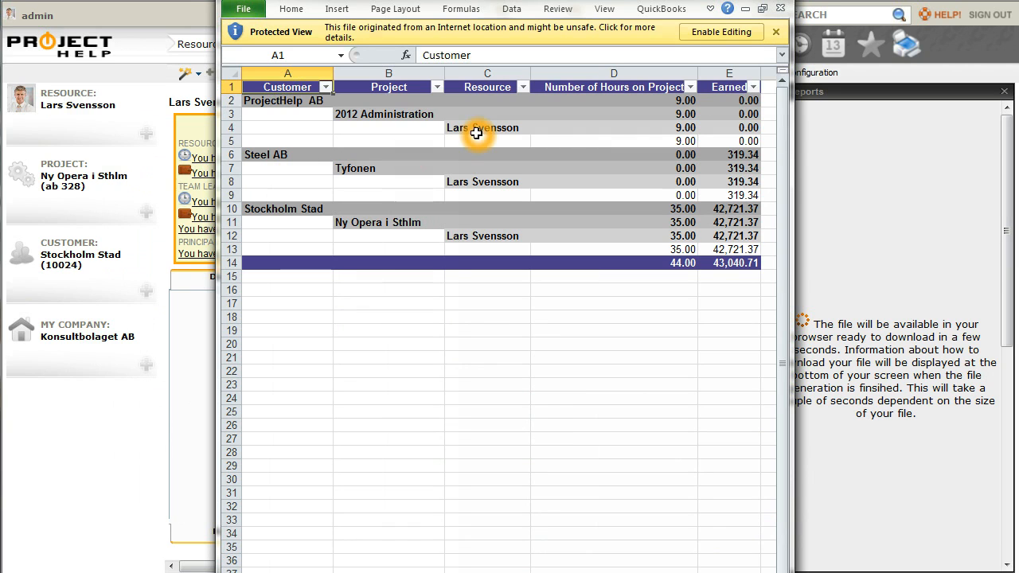
left_click(655, 130)
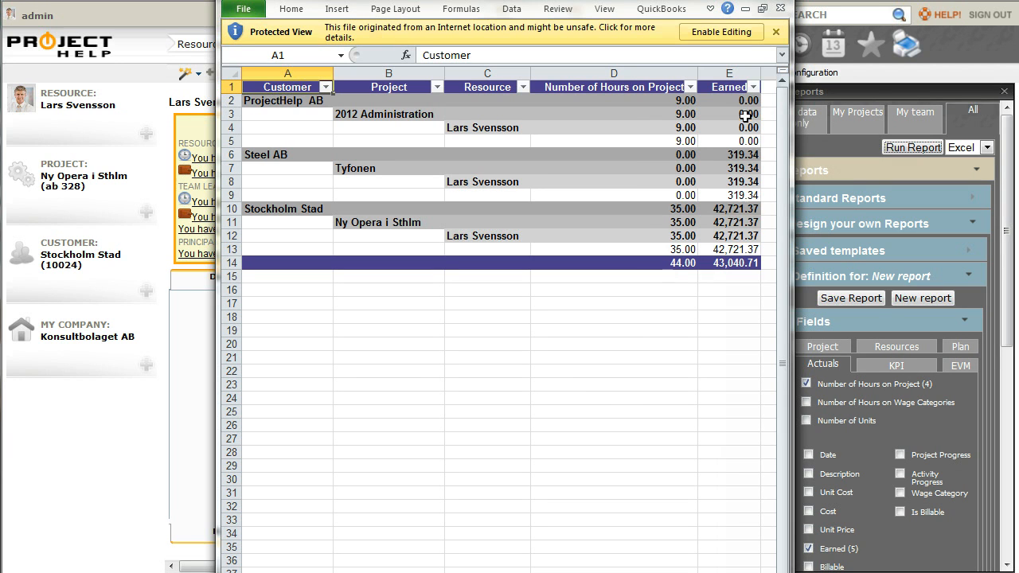
left_click(718, 1)
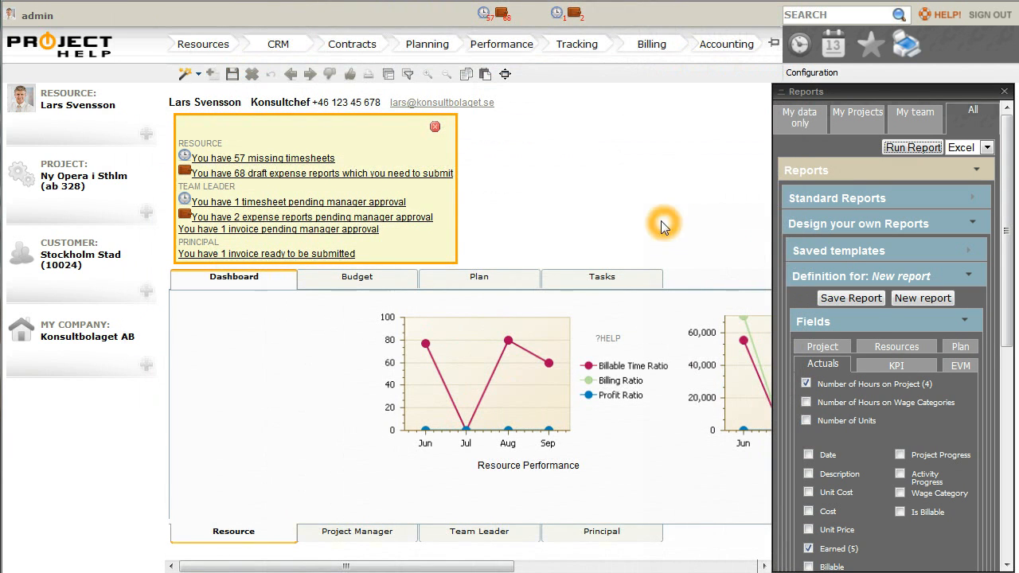